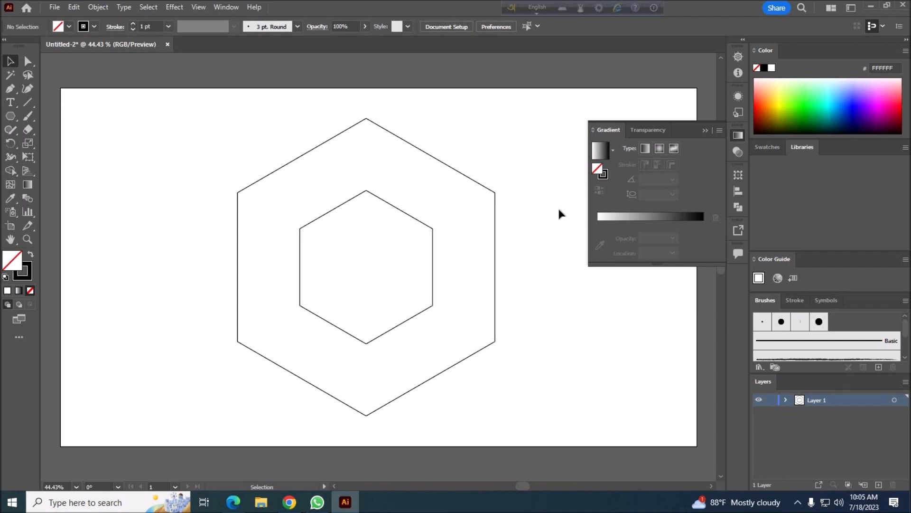
Select both concentric hexagons and lock them
{"action": "left_click_drag", "start_coordinate": [544, 372], "coordinate": [137, 102]}
{"action": "left_click", "coordinate": [99, 7]}
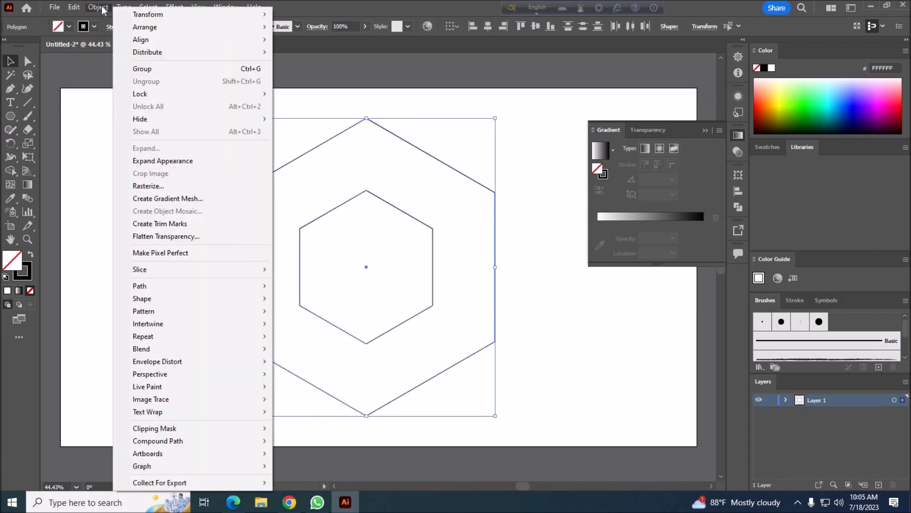
{"action": "mouse_move", "coordinate": [225, 94]}
{"action": "left_click", "coordinate": [299, 94]}
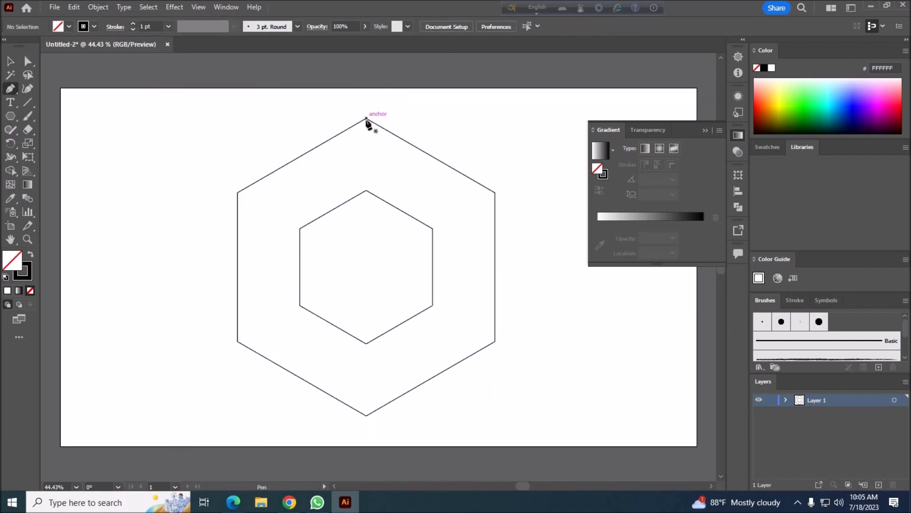
Draw a triangle with the Pen joining the outer hexagon's top and upper-left vertices to the inner hexagon's upper-left vertex
{"action": "left_click", "coordinate": [367, 118]}
{"action": "left_click", "coordinate": [238, 193]}
{"action": "left_click", "coordinate": [299, 228]}
{"action": "left_click", "coordinate": [366, 118]}
{"action": "key", "text": "v"}
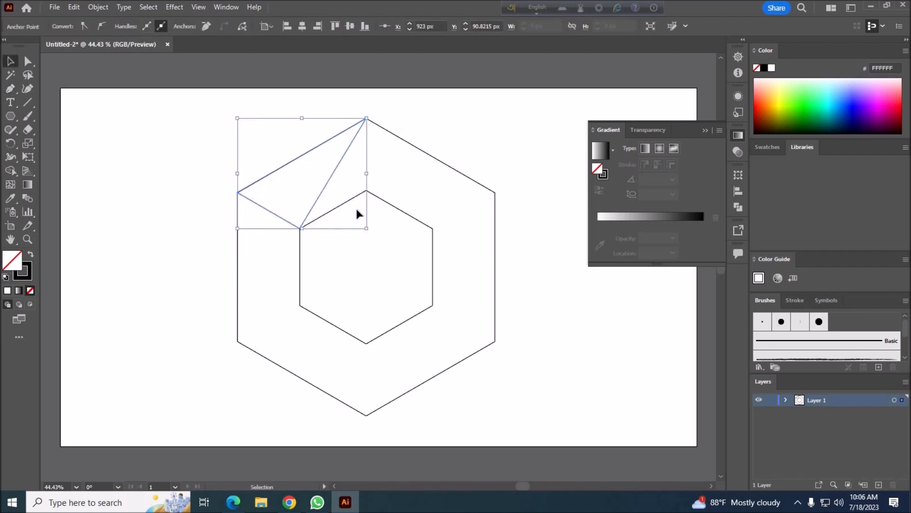
Draw an adjoining triangle through the inner hexagon's top vertex, the outer top vertex and the inner upper-left vertex
{"action": "left_click", "coordinate": [367, 192]}
{"action": "left_click", "coordinate": [366, 192]}
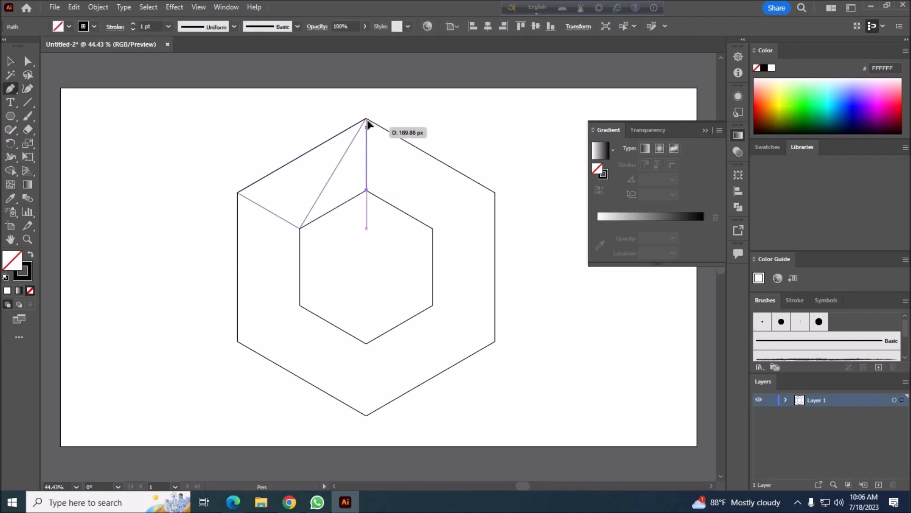
{"action": "left_click", "coordinate": [367, 118]}
{"action": "left_click", "coordinate": [299, 229]}
{"action": "left_click", "coordinate": [366, 192]}
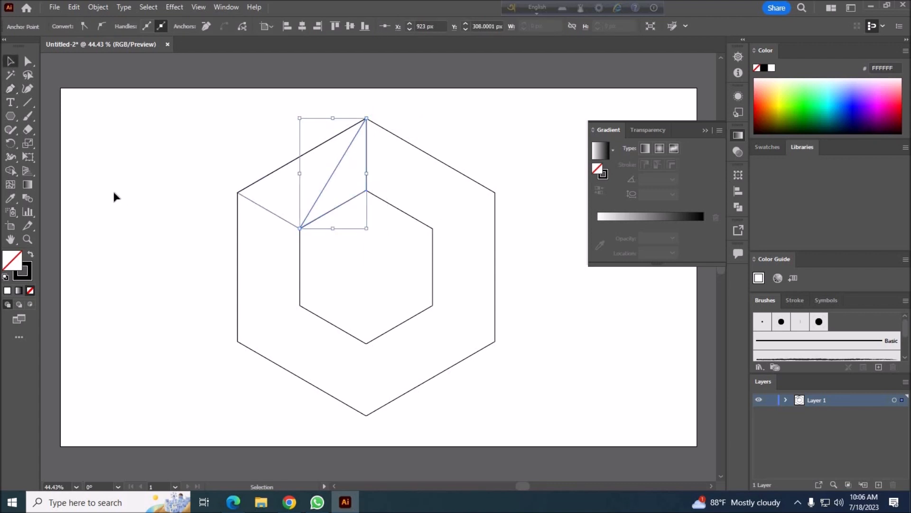
{"action": "left_click", "coordinate": [129, 212]}
Draw a triangle joining the outer hexagon's upper-right and top vertices to the inner hexagon's upper-right vertex
{"action": "key", "text": "p"}
{"action": "left_click", "coordinate": [496, 192]}
{"action": "left_click", "coordinate": [433, 229]}
{"action": "left_click", "coordinate": [367, 119]}
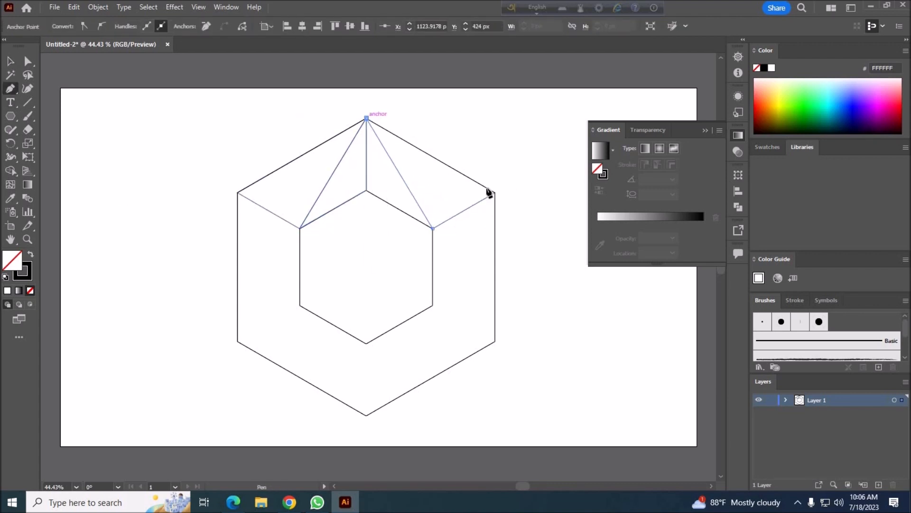
{"action": "left_click", "coordinate": [495, 191]}
{"action": "left_click", "coordinate": [12, 63]}
{"action": "key", "text": "ctrl+shift+a"}
Draw a triangle through the inner hexagon's upper-right vertex, its top vertex and the outer hexagon's top vertex
{"action": "left_click", "coordinate": [433, 229]}
{"action": "left_click", "coordinate": [366, 190]}
{"action": "left_click", "coordinate": [367, 118]}
{"action": "left_click", "coordinate": [433, 228]}
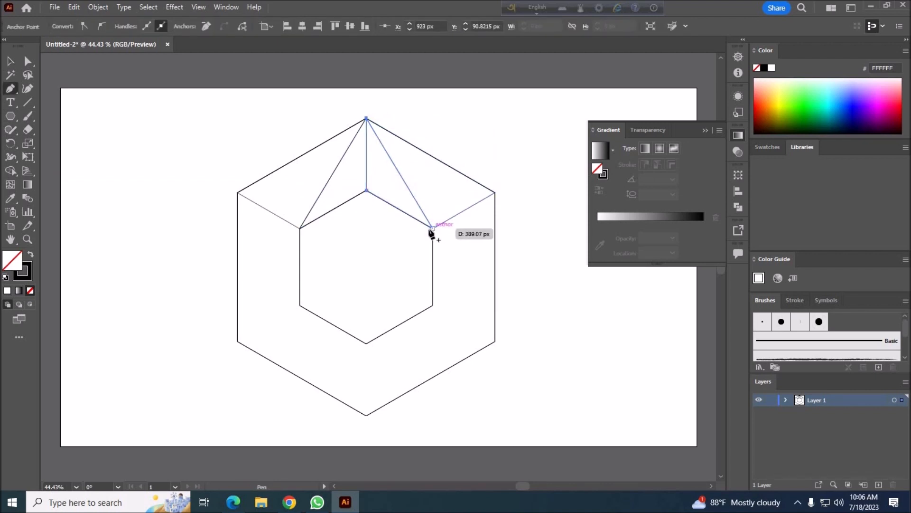
{"action": "left_click", "coordinate": [12, 61]}
Fill all four triangles with the white-to-black linear gradient and remove their stroke
{"action": "left_click", "coordinate": [475, 165]}
{"action": "key", "text": "ctrl+a"}
{"action": "key", "text": "period"}
{"action": "left_click", "coordinate": [542, 302]}
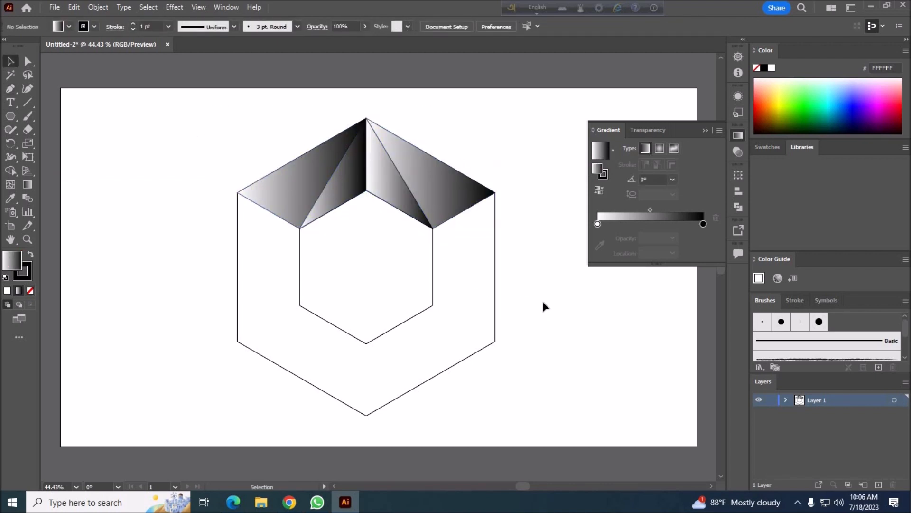
{"action": "key", "text": "ctrl+a"}
{"action": "left_click", "coordinate": [93, 26]}
{"action": "left_click", "coordinate": [6, 46]}
{"action": "left_click", "coordinate": [189, 143]}
Change the upper-left outer facet's gradient to cyan-to-black and redraw it from the left vertex towards the top vertex
{"action": "left_click", "coordinate": [313, 187]}
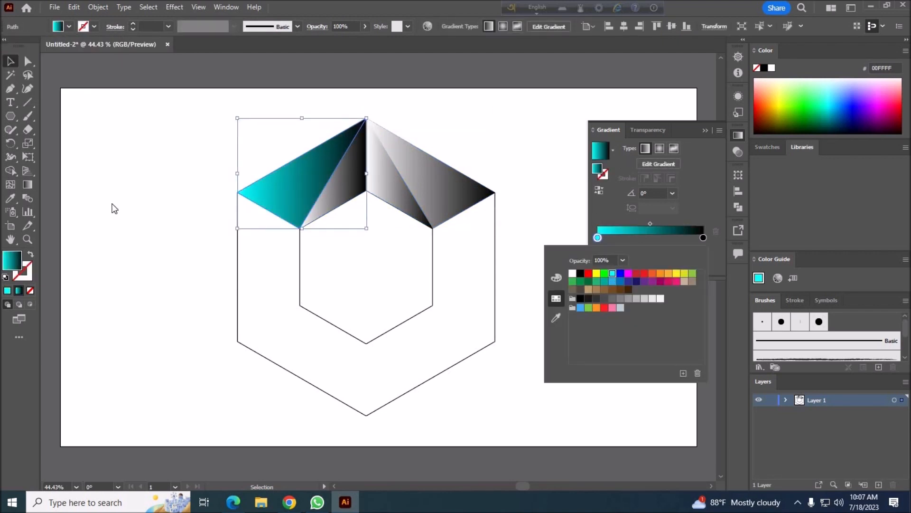
{"action": "left_click", "coordinate": [105, 194]}
{"action": "key", "text": "g"}
{"action": "left_click_drag", "start_coordinate": [228, 201], "coordinate": [378, 132]}
{"action": "left_click_drag", "start_coordinate": [230, 183], "coordinate": [374, 130]}
{"action": "key", "text": "v"}
Copy the cyan-to-black gradient from the upper-left outer facet onto the upper-right outer facet with the Eyedropper
{"action": "left_click", "coordinate": [434, 192]}
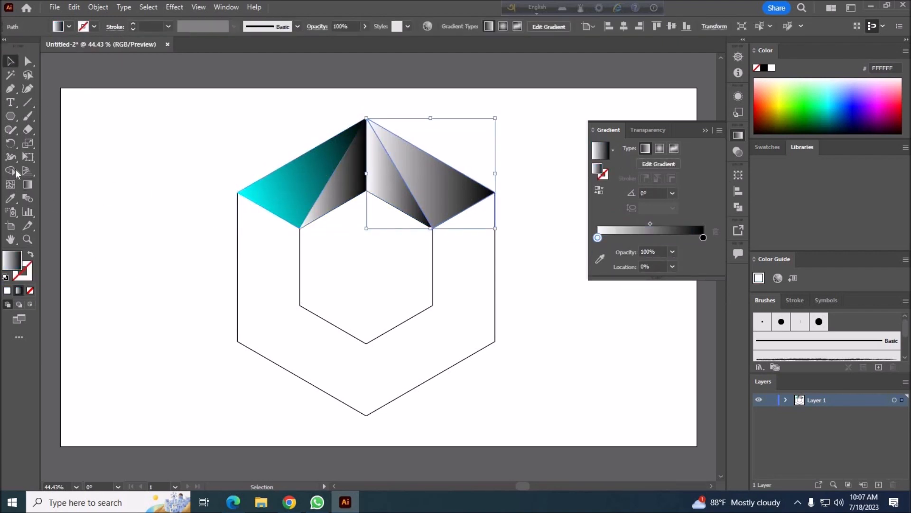
{"action": "left_click", "coordinate": [10, 184]}
{"action": "left_click", "coordinate": [12, 199]}
{"action": "left_click", "coordinate": [332, 152]}
{"action": "left_click", "coordinate": [10, 61]}
{"action": "left_click", "coordinate": [143, 319]}
Sample the cyan-to-black gradient onto the upper-left inner facet and draw it from left to right
{"action": "left_click", "coordinate": [341, 203]}
{"action": "left_click", "coordinate": [11, 199]}
{"action": "left_click", "coordinate": [313, 171]}
{"action": "left_click", "coordinate": [10, 62]}
{"action": "key", "text": "g"}
{"action": "left_click_drag", "start_coordinate": [329, 189], "coordinate": [394, 180]}
{"action": "left_click_drag", "start_coordinate": [338, 162], "coordinate": [382, 174]}
{"action": "left_click", "coordinate": [10, 62]}
{"action": "left_click", "coordinate": [190, 131]}
Redraw the upper-left inner facet's gradient as a longer blend running from cyan to black at the central edge
{"action": "left_click", "coordinate": [359, 186]}
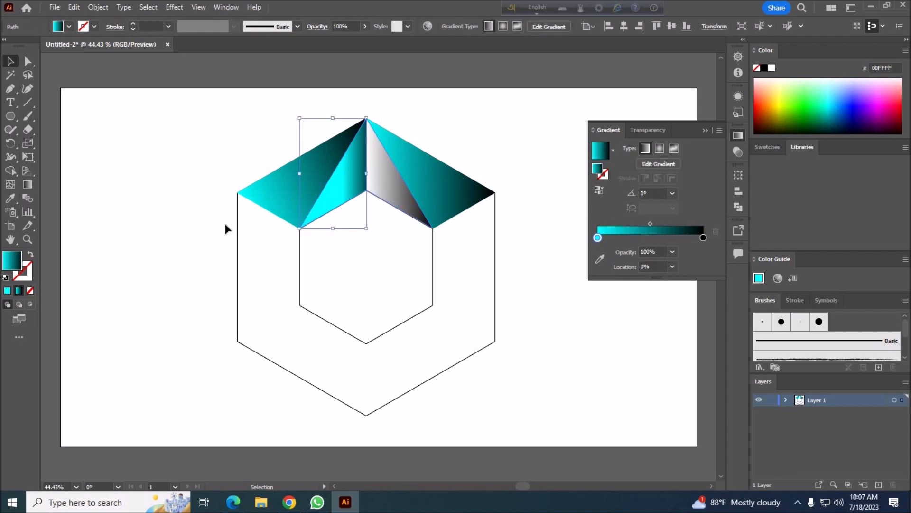
{"action": "key", "text": "g"}
{"action": "left_click_drag", "start_coordinate": [321, 176], "coordinate": [386, 178]}
{"action": "key", "text": "v"}
{"action": "left_click", "coordinate": [155, 276]}
{"action": "left_click", "coordinate": [342, 197]}
{"action": "left_click", "coordinate": [10, 198]}
{"action": "key", "text": "g"}
{"action": "left_click_drag", "start_coordinate": [305, 185], "coordinate": [398, 186]}
{"action": "left_click_drag", "start_coordinate": [328, 161], "coordinate": [378, 158]}
{"action": "left_click_drag", "start_coordinate": [304, 199], "coordinate": [399, 175]}
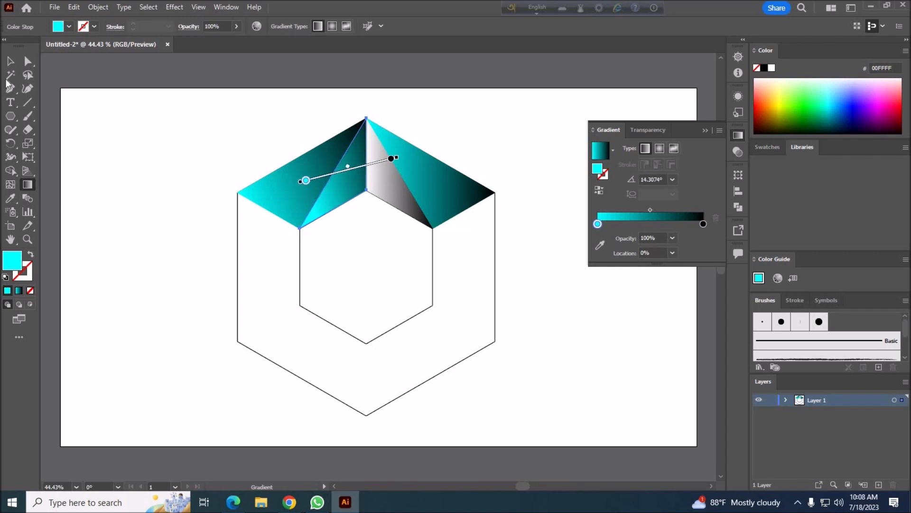
{"action": "key", "text": "v"}
{"action": "left_click", "coordinate": [274, 308]}
Sample the cyan gradient onto the upper-right inner facet, reverse it and redraw it so black lies along the central edge
{"action": "left_click", "coordinate": [387, 190]}
{"action": "key", "text": "i"}
{"action": "left_click", "coordinate": [355, 188]}
{"action": "left_click", "coordinate": [599, 190]}
{"action": "key", "text": "g"}
{"action": "mouse_move", "coordinate": [407, 176]}
{"action": "left_mouse_down"}
{"action": "mouse_move", "coordinate": [348, 167]}
{"action": "mouse_move", "coordinate": [440, 178]}
{"action": "mouse_move", "coordinate": [372, 170]}
{"action": "left_mouse_up"}
{"action": "key", "text": "v"}
{"action": "left_click", "coordinate": [227, 141]}
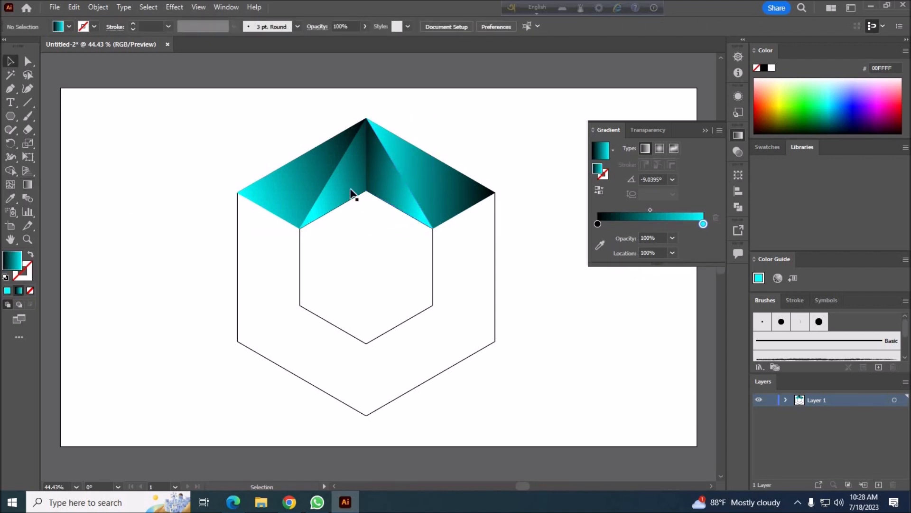
Redraw the upper-left inner facet's gradient at a slight upward slant
{"action": "left_click", "coordinate": [353, 194]}
{"action": "key", "text": "g"}
{"action": "mouse_move", "coordinate": [332, 175]}
{"action": "left_mouse_down"}
{"action": "mouse_move", "coordinate": [385, 188]}
{"action": "mouse_move", "coordinate": [368, 197]}
{"action": "mouse_move", "coordinate": [382, 200]}
{"action": "mouse_move", "coordinate": [369, 190]}
{"action": "mouse_move", "coordinate": [410, 155]}
{"action": "left_mouse_up"}
{"action": "key", "text": "v"}
{"action": "left_click", "coordinate": [145, 264]}
Redirect the upper-right inner facet's gradient to an angle of about 24.1°
{"action": "left_click", "coordinate": [407, 212]}
{"action": "key", "text": "g"}
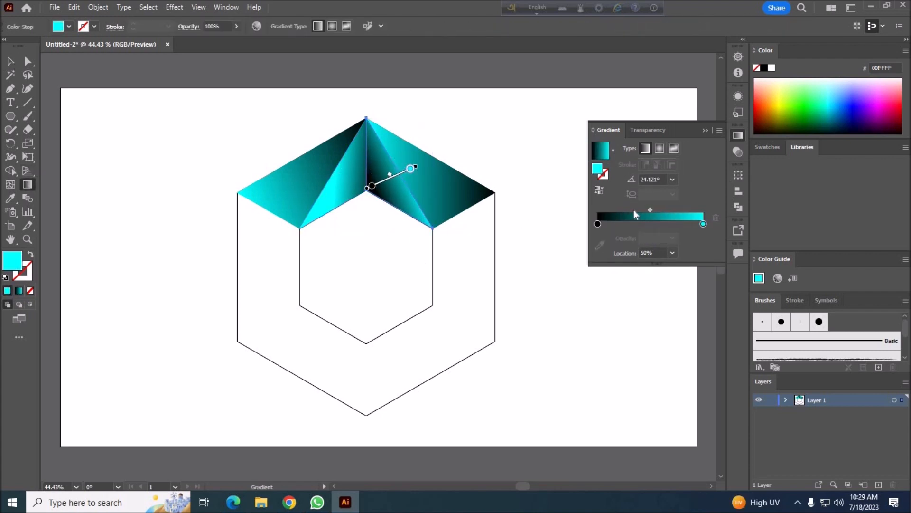
{"action": "left_click_drag", "start_coordinate": [634, 211], "coordinate": [632, 210]}
{"action": "key", "text": "v"}
{"action": "left_click", "coordinate": [167, 295]}
Redraw the upper-left inner facet's gradient repeatedly until it runs at about -12.6°, darkening towards the central edge
{"action": "left_click", "coordinate": [347, 186]}
{"action": "key", "text": "g"}
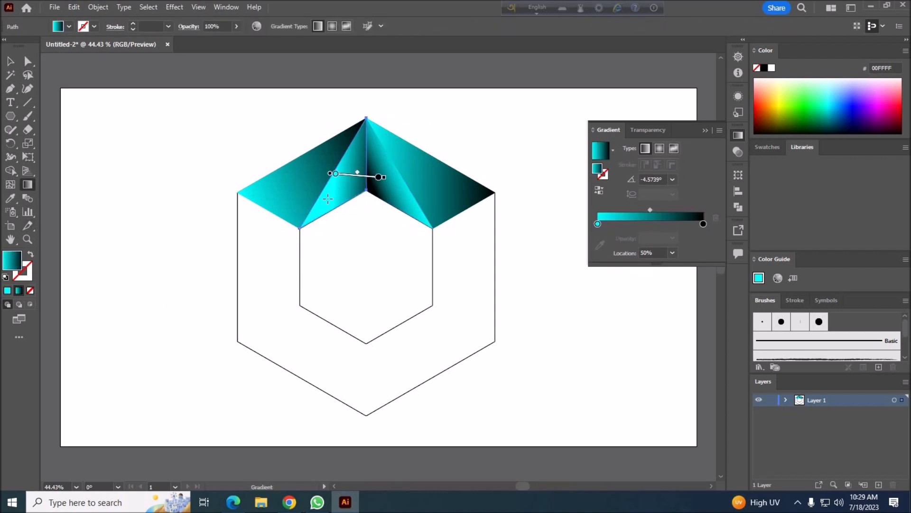
{"action": "left_click_drag", "start_coordinate": [378, 177], "coordinate": [371, 201]}
{"action": "key", "text": "v"}
{"action": "left_click", "coordinate": [133, 286]}
{"action": "left_click", "coordinate": [352, 190]}
{"action": "left_click", "coordinate": [26, 185]}
{"action": "left_click_drag", "start_coordinate": [322, 165], "coordinate": [374, 179]}
{"action": "key", "text": "v"}
{"action": "left_click", "coordinate": [144, 338]}
{"action": "left_click", "coordinate": [353, 197]}
{"action": "key", "text": "g"}
{"action": "left_click_drag", "start_coordinate": [316, 188], "coordinate": [374, 196]}
{"action": "key", "text": "v"}
{"action": "left_click", "coordinate": [159, 316]}
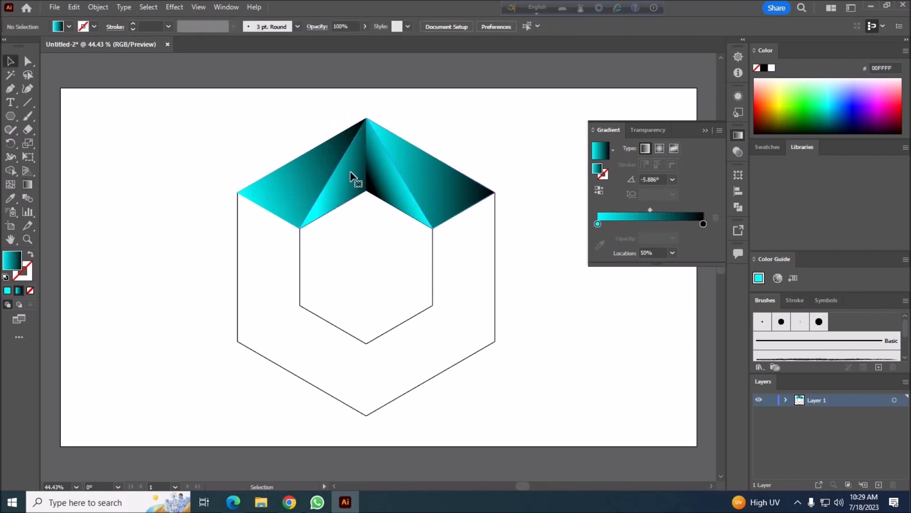
{"action": "left_click", "coordinate": [352, 178]}
{"action": "key", "text": "g"}
{"action": "left_click", "coordinate": [11, 62]}
{"action": "left_click", "coordinate": [216, 339]}
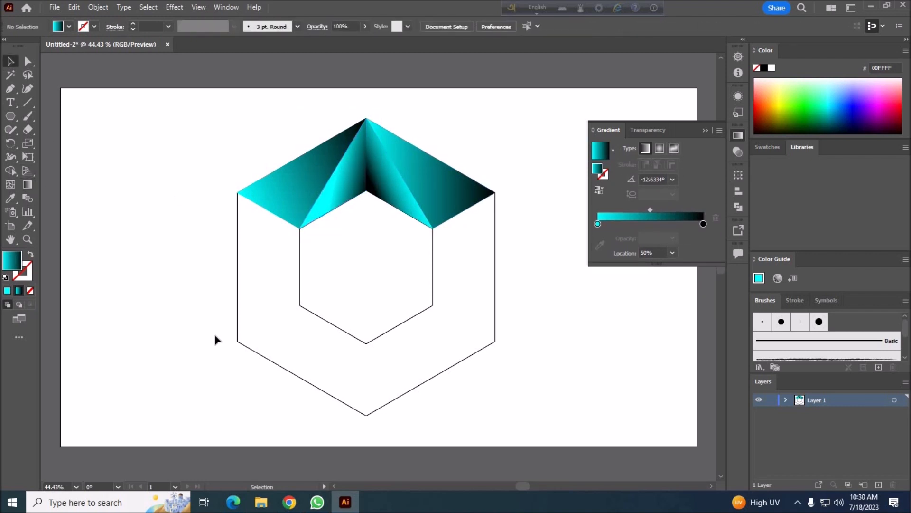
Group the four gradient facets at the top of the hexagon
{"action": "left_click_drag", "start_coordinate": [318, 251], "coordinate": [406, 173]}
{"action": "right_click", "coordinate": [407, 168]}
{"action": "left_click", "coordinate": [417, 311]}
Reflect a copy of the facet group across the horizontal axis and place it on the hexagon's lower part
{"action": "right_click", "coordinate": [410, 167]}
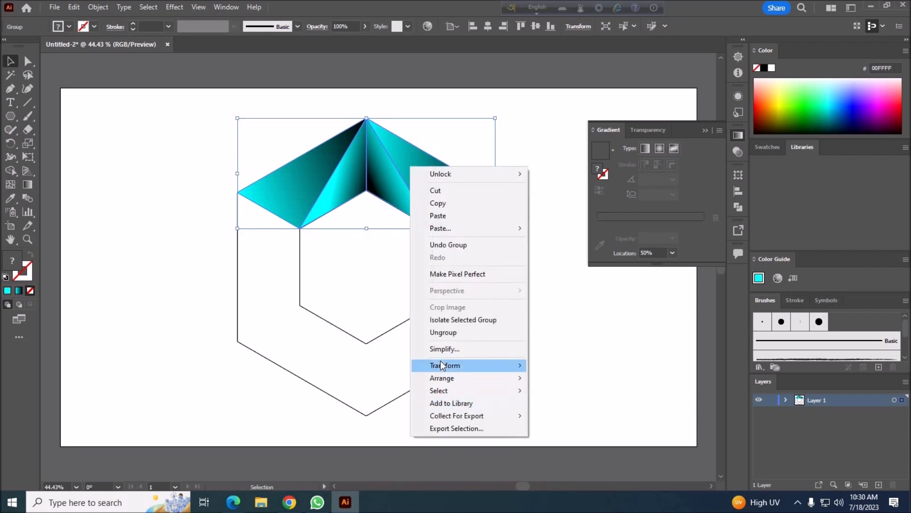
{"action": "mouse_move", "coordinate": [441, 360]}
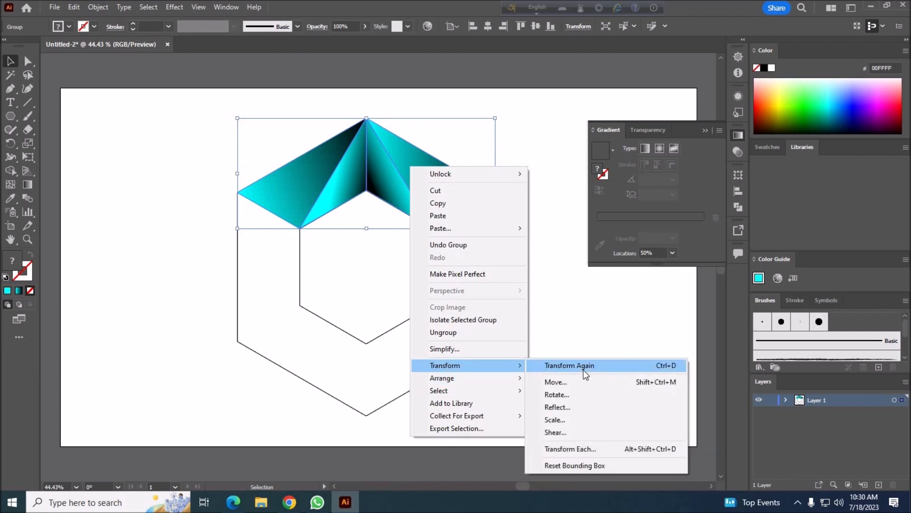
{"action": "left_click", "coordinate": [556, 407]}
{"action": "left_click", "coordinate": [383, 186]}
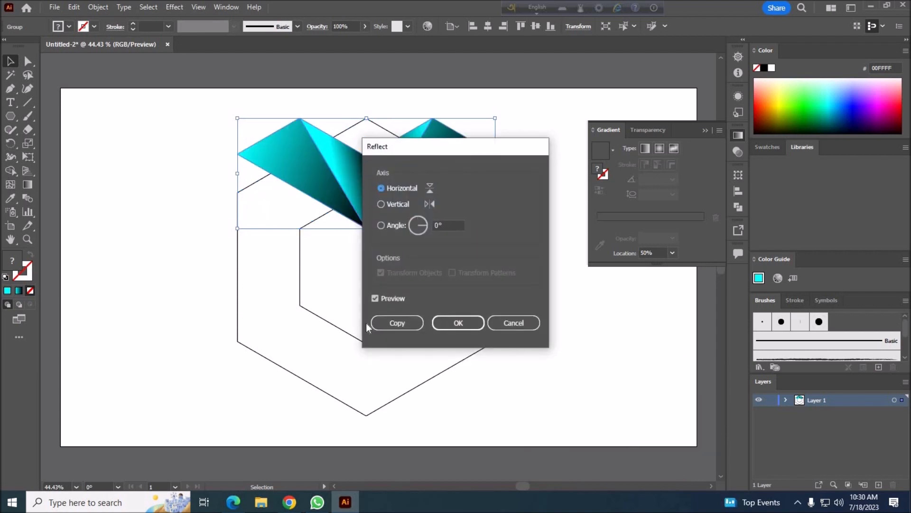
{"action": "left_click", "coordinate": [404, 321]}
{"action": "left_click_drag", "start_coordinate": [380, 349], "coordinate": [381, 366]}
{"action": "left_click", "coordinate": [571, 357]}
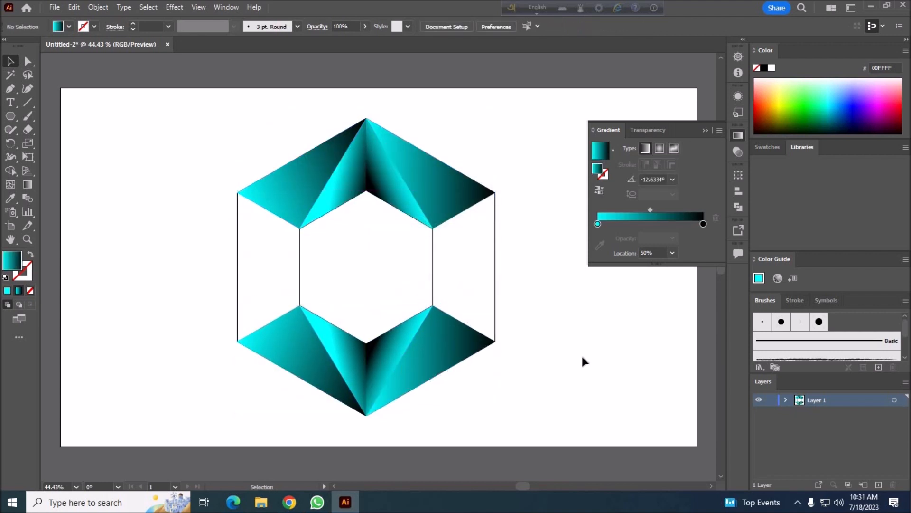
Draw a triangle joining the outer hexagon's upper-left and lower-left vertices to the middle of the inner hexagon's left edge
{"action": "left_click", "coordinate": [299, 229]}
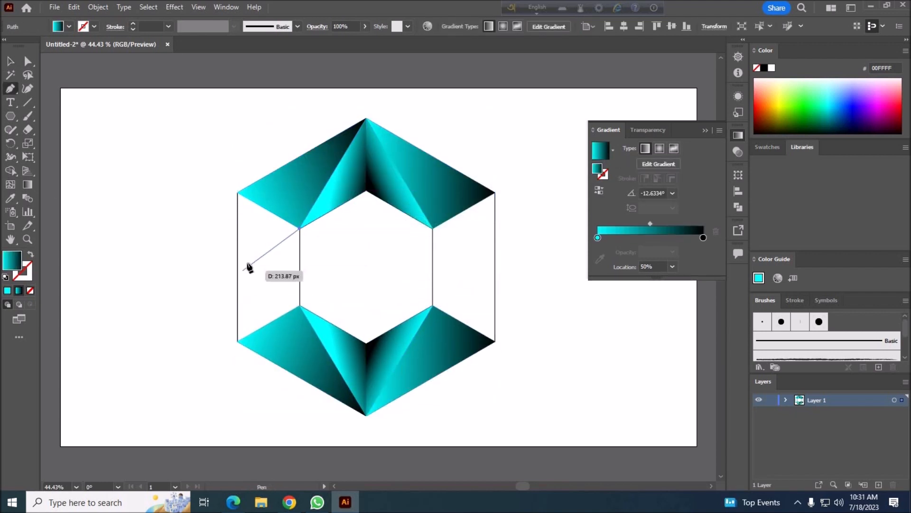
{"action": "left_click", "coordinate": [238, 192]}
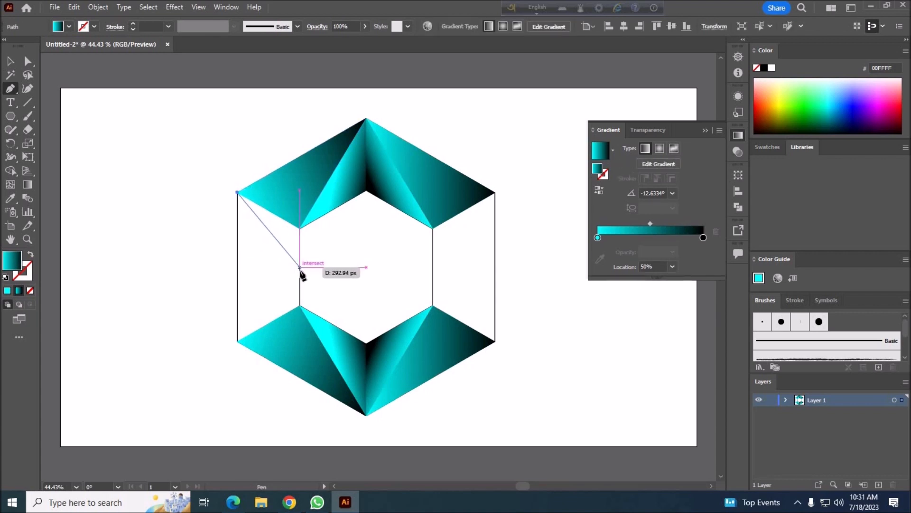
{"action": "left_click", "coordinate": [300, 273]}
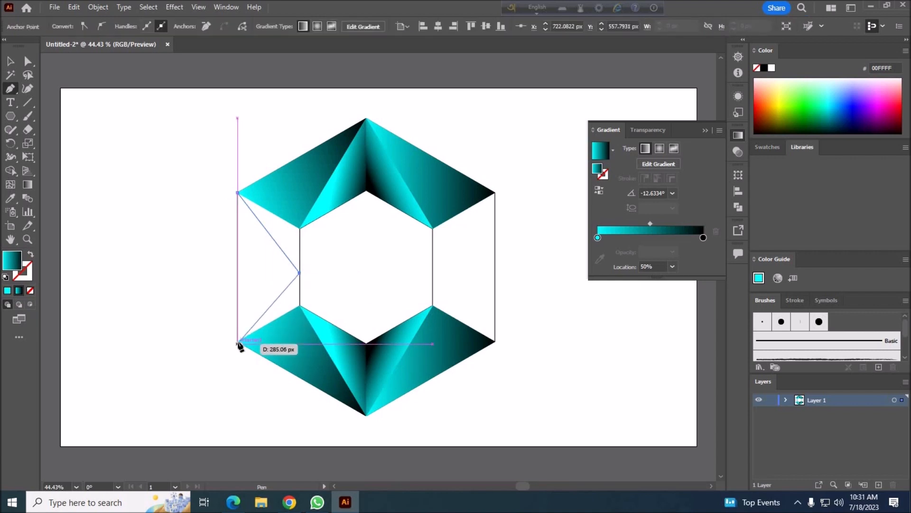
{"action": "left_click", "coordinate": [238, 341]}
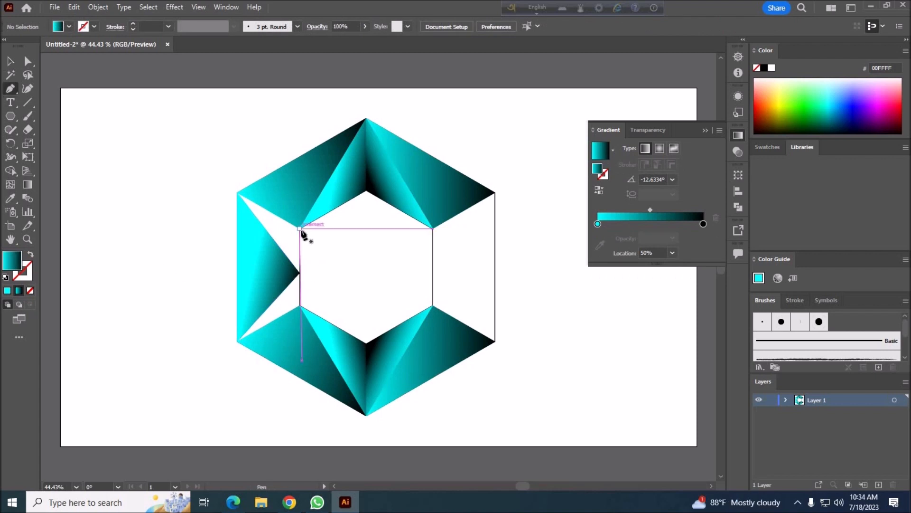
Draw a small triangle filling the gap between the left triangle and the upper-left facet
{"action": "left_click", "coordinate": [300, 229]}
{"action": "left_click", "coordinate": [238, 192]}
{"action": "left_click", "coordinate": [300, 273]}
{"action": "left_click", "coordinate": [299, 228]}
Draw a small triangle filling the gap between the left triangle and the lower-left facet
{"action": "left_click", "coordinate": [300, 306]}
{"action": "left_click", "coordinate": [238, 341]}
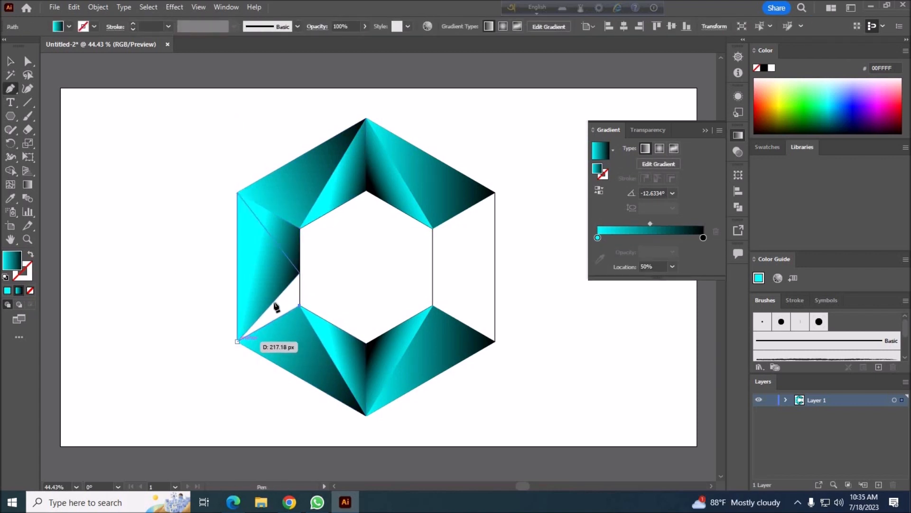
{"action": "left_click", "coordinate": [300, 273]}
{"action": "left_click", "coordinate": [300, 307]}
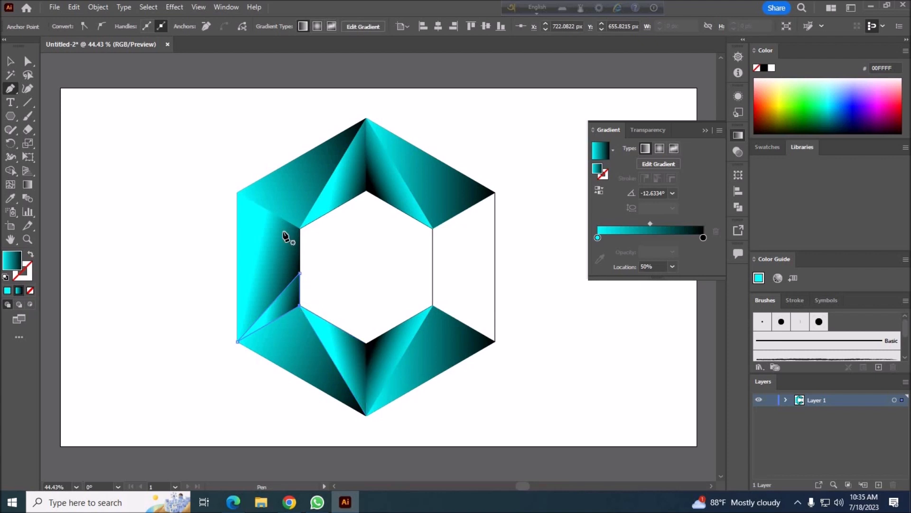
Redraw the upper small left facet's gradient from cyan at the inner edge to black at the outer upper-left vertex
{"action": "left_click", "coordinate": [11, 61]}
{"action": "left_click_drag", "start_coordinate": [179, 167], "coordinate": [206, 224]}
{"action": "left_click", "coordinate": [287, 319]}
{"action": "left_click", "coordinate": [306, 267]}
{"action": "left_click", "coordinate": [290, 245]}
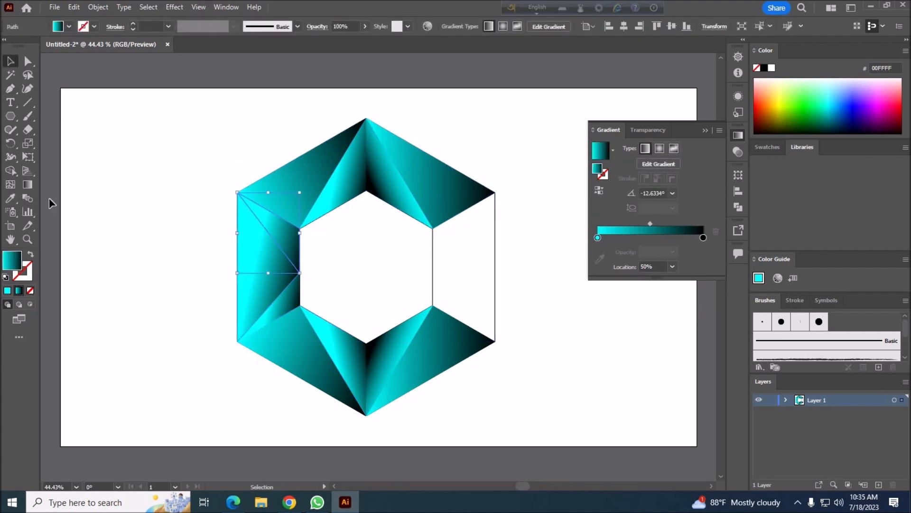
{"action": "left_click", "coordinate": [28, 185]}
{"action": "left_click_drag", "start_coordinate": [297, 249], "coordinate": [241, 196]}
{"action": "left_click", "coordinate": [10, 62]}
{"action": "left_click", "coordinate": [121, 291]}
Redraw the lower small left facet's gradient from cyan at the inner edge to black at the outer lower-left vertex
{"action": "left_click", "coordinate": [285, 309]}
{"action": "left_click", "coordinate": [28, 184]}
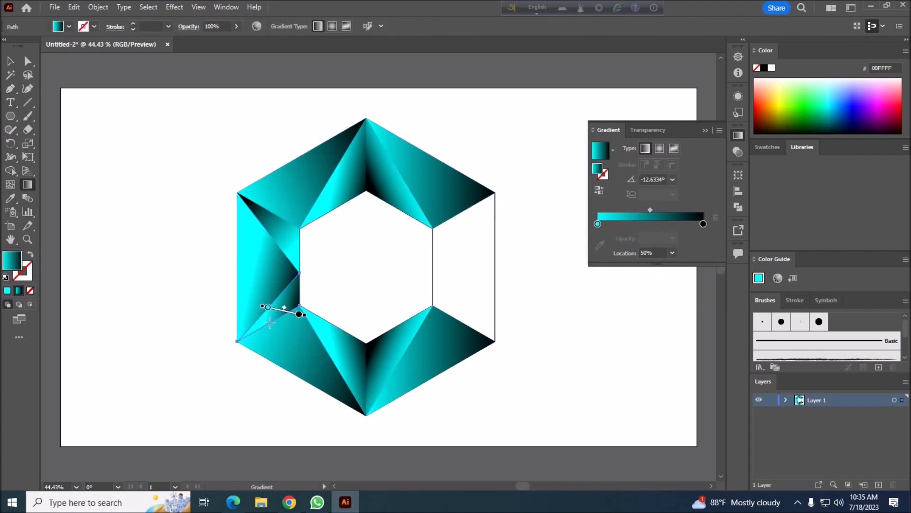
{"action": "left_click_drag", "start_coordinate": [298, 291], "coordinate": [242, 344]}
{"action": "left_click", "coordinate": [10, 62]}
{"action": "left_click", "coordinate": [100, 205]}
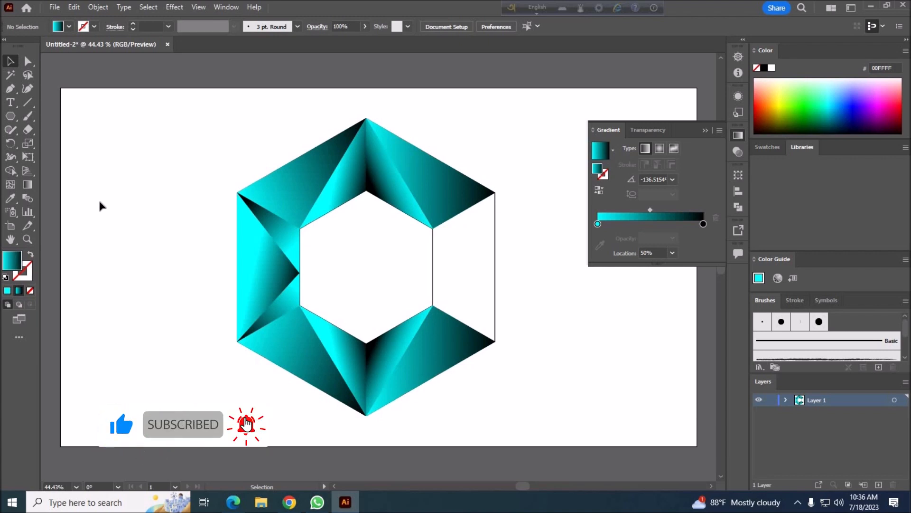
Group the three left facets and place a copy reflected across the vertical axis on the hexagon's right side
{"action": "left_click", "coordinate": [266, 263]}
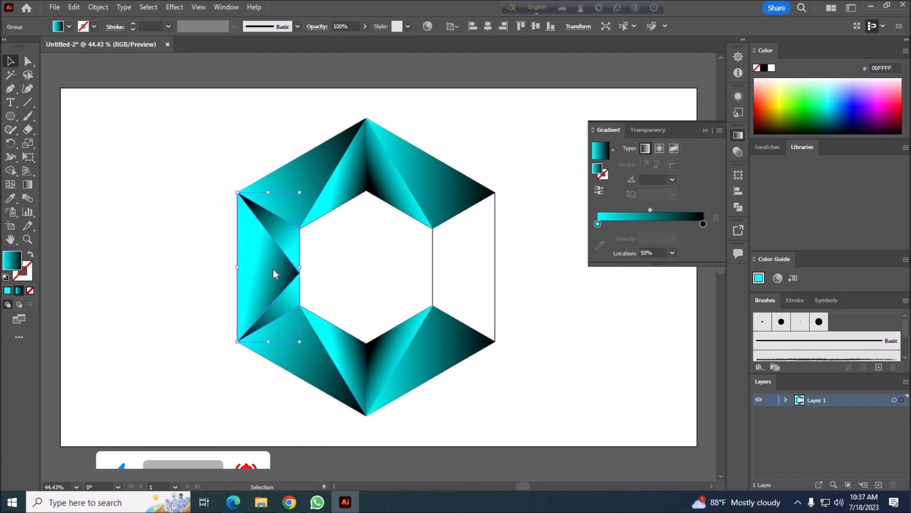
{"action": "right_click", "coordinate": [273, 274]}
{"action": "mouse_move", "coordinate": [332, 417]}
{"action": "left_click", "coordinate": [441, 343]}
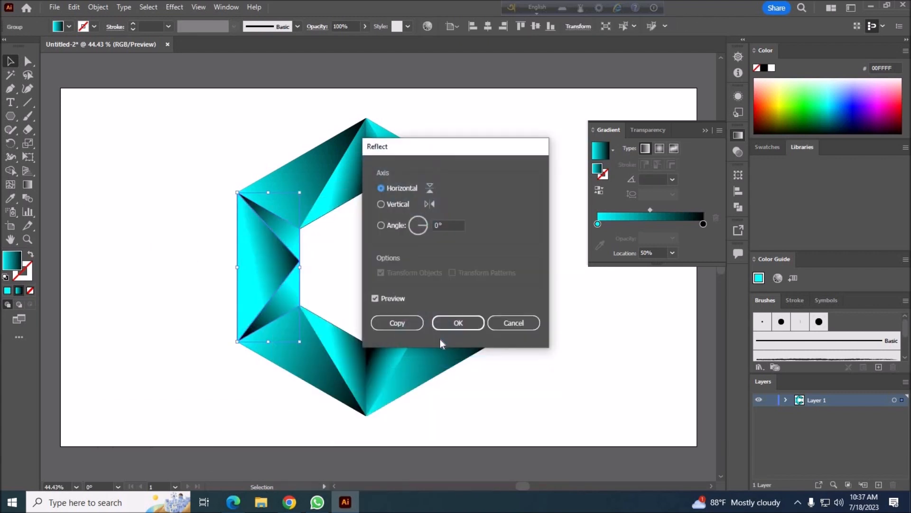
{"action": "left_click", "coordinate": [381, 204]}
{"action": "left_click_drag", "start_coordinate": [284, 300], "coordinate": [479, 281]}
{"action": "left_click", "coordinate": [553, 312]}
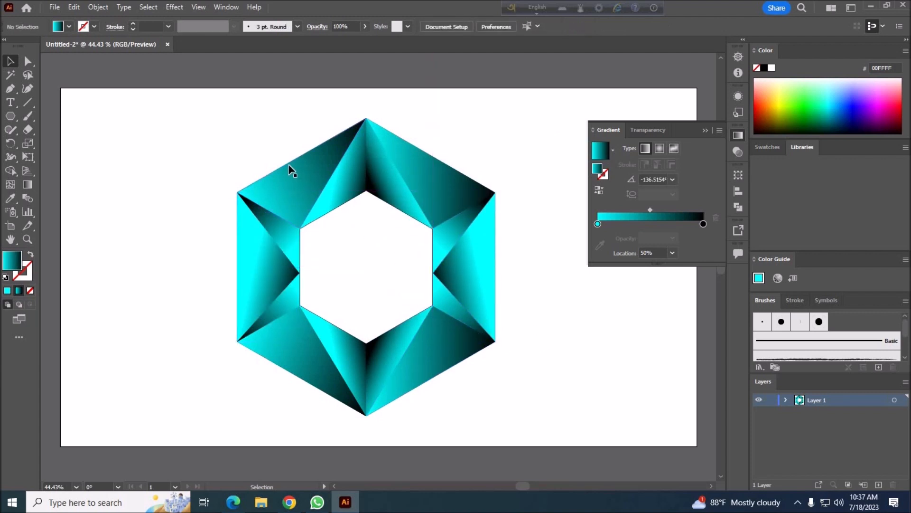
Ungroup the mirrored facets on the ring's right side so each one can be edited separately
{"action": "left_click", "coordinate": [497, 343]}
{"action": "left_click", "coordinate": [537, 340]}
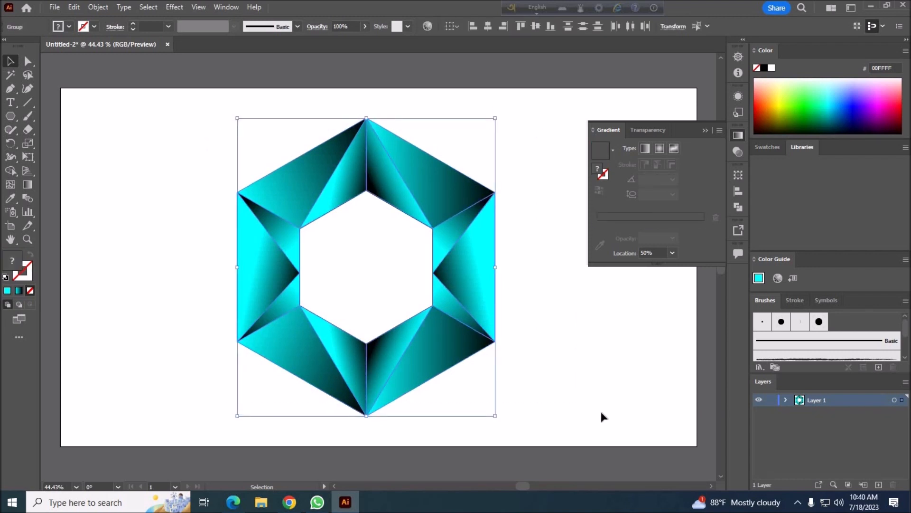
{"action": "left_click", "coordinate": [593, 406]}
{"action": "key", "text": "g"}
{"action": "left_click", "coordinate": [439, 243]}
{"action": "left_click", "coordinate": [11, 61]}
{"action": "right_click", "coordinate": [464, 284]}
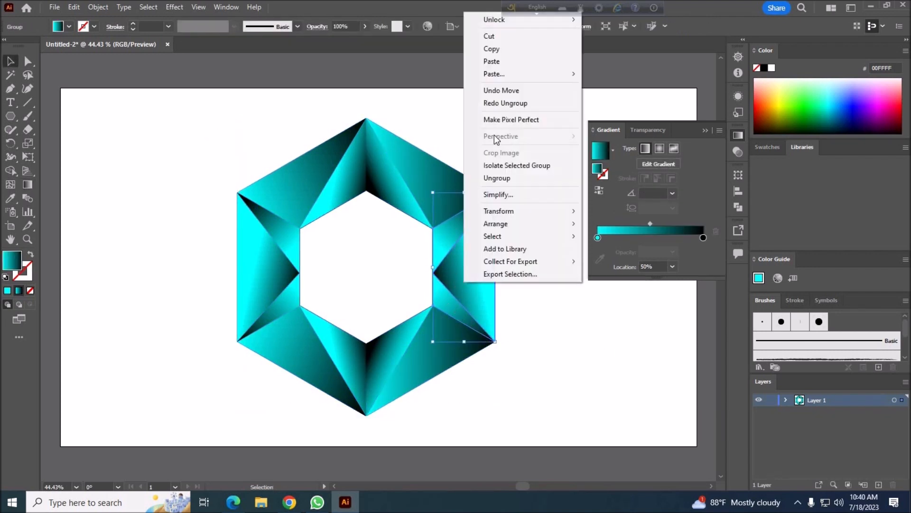
{"action": "left_click", "coordinate": [525, 177]}
{"action": "left_click", "coordinate": [61, 216]}
Try redrawing the upper small right facet's gradient from its inner edge towards the outer upper-right vertex
{"action": "left_click", "coordinate": [443, 247]}
{"action": "key", "text": "g"}
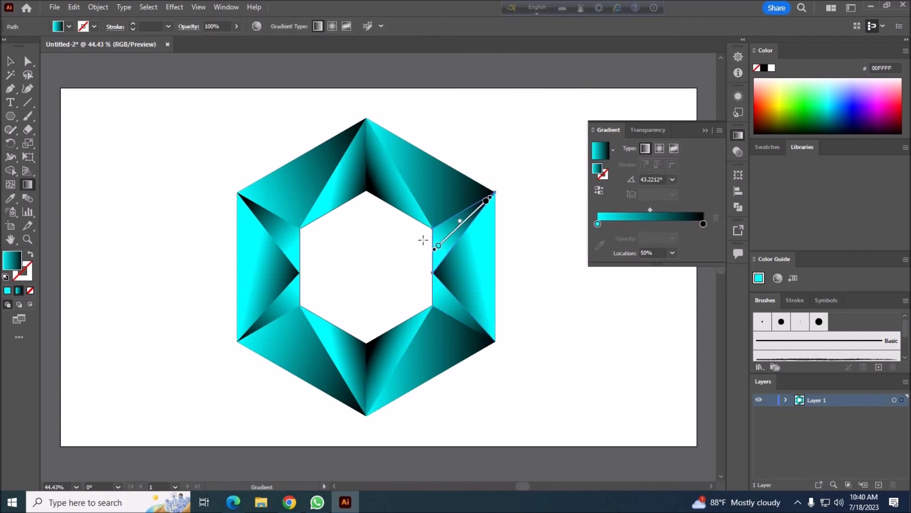
{"action": "left_click_drag", "start_coordinate": [428, 238], "coordinate": [496, 190]}
{"action": "left_click_drag", "start_coordinate": [418, 260], "coordinate": [492, 204]}
{"action": "left_click", "coordinate": [10, 61]}
{"action": "left_click", "coordinate": [451, 311]}
{"action": "left_click", "coordinate": [27, 184]}
{"action": "left_click_drag", "start_coordinate": [430, 222], "coordinate": [501, 212]}
Try other gradient directions across the upper small right facet
{"action": "left_click", "coordinate": [10, 62]}
{"action": "left_click", "coordinate": [408, 228]}
{"action": "left_click", "coordinate": [455, 244]}
{"action": "key", "text": "g"}
{"action": "mouse_move", "coordinate": [419, 249]}
{"action": "left_mouse_down"}
{"action": "mouse_move", "coordinate": [499, 206]}
{"action": "mouse_move", "coordinate": [464, 238]}
{"action": "mouse_move", "coordinate": [472, 238]}
{"action": "left_mouse_up"}
{"action": "key", "text": "v"}
{"action": "left_click", "coordinate": [167, 382]}
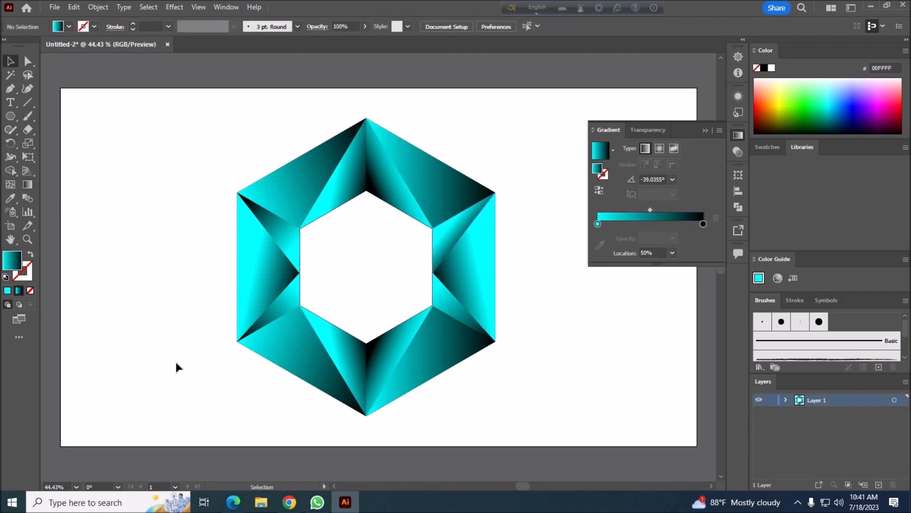
{"action": "left_click", "coordinate": [441, 252]}
{"action": "key", "text": "g"}
{"action": "left_click_drag", "start_coordinate": [455, 218], "coordinate": [473, 249]}
{"action": "left_click", "coordinate": [8, 62]}
{"action": "left_click", "coordinate": [452, 240]}
Redraw the large left triangle's gradient from cyan at the outer left edge to black at its inner vertex
{"action": "left_click", "coordinate": [294, 266]}
{"action": "key", "text": "g"}
{"action": "left_click", "coordinate": [9, 61]}
{"action": "right_click", "coordinate": [260, 219]}
{"action": "left_click", "coordinate": [288, 387]}
{"action": "left_click", "coordinate": [49, 184]}
{"action": "left_click", "coordinate": [266, 268]}
{"action": "key", "text": "g"}
{"action": "left_click_drag", "start_coordinate": [214, 268], "coordinate": [301, 272]}
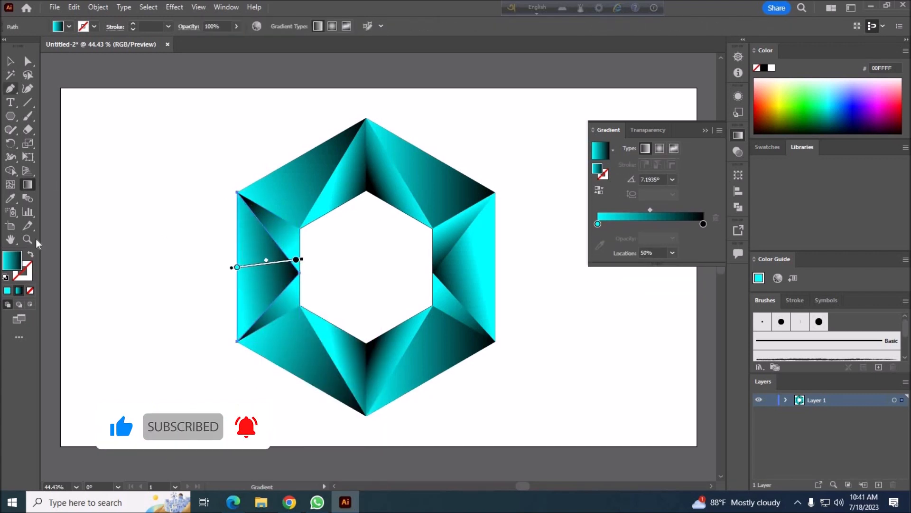
{"action": "left_click", "coordinate": [10, 62]}
{"action": "left_click", "coordinate": [76, 157]}
Redraw the large right triangle's gradient from cyan at the outer right edge to black at its inner vertex
{"action": "left_click", "coordinate": [469, 285]}
{"action": "left_click", "coordinate": [27, 184]}
{"action": "left_click_drag", "start_coordinate": [503, 264], "coordinate": [438, 271]}
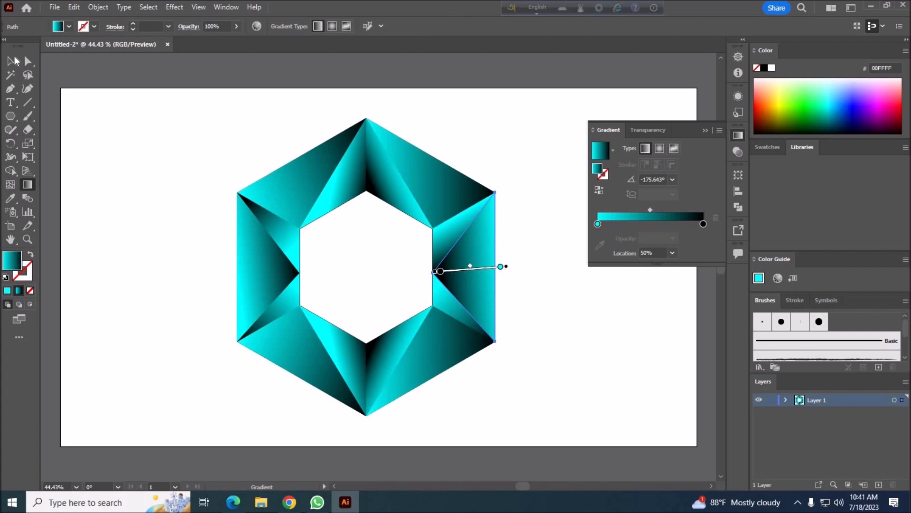
{"action": "left_click", "coordinate": [10, 61]}
{"action": "left_click", "coordinate": [222, 420]}
Redraw the upper small right facet's gradient from cyan at the inner edge to black at the outer upper-right vertex
{"action": "left_click", "coordinate": [485, 299]}
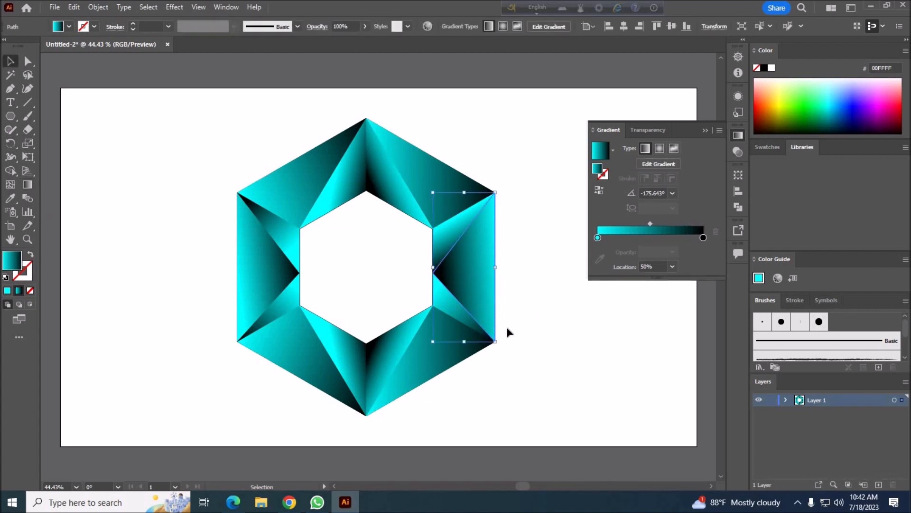
{"action": "left_click_drag", "start_coordinate": [500, 264], "coordinate": [488, 204]}
{"action": "left_click", "coordinate": [11, 63]}
{"action": "left_click", "coordinate": [167, 369]}
{"action": "left_click", "coordinate": [442, 253]}
{"action": "left_click", "coordinate": [28, 184]}
{"action": "left_click", "coordinate": [11, 61]}
{"action": "left_click", "coordinate": [58, 358]}
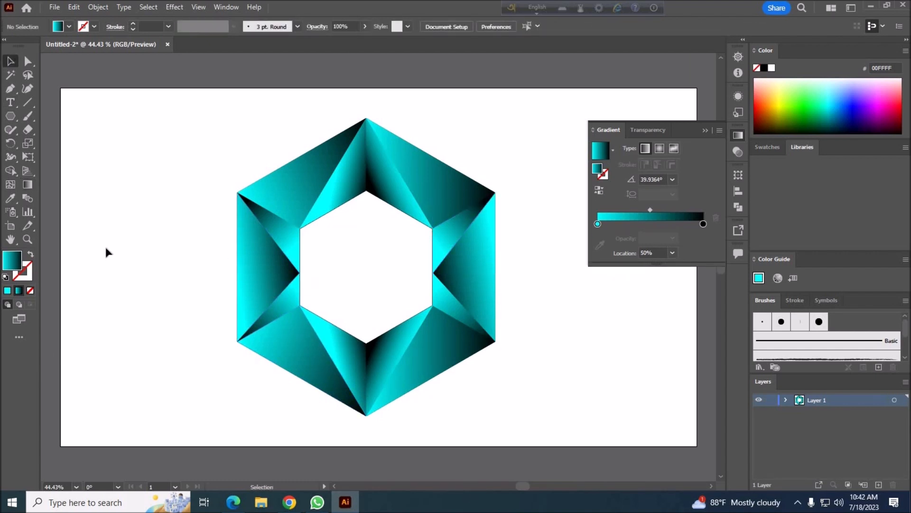
Copy all the ring's facets and place the duplicate below and to the right of the original ring
{"action": "left_click_drag", "start_coordinate": [196, 150], "coordinate": [523, 362]}
{"action": "left_click", "coordinate": [74, 7]}
{"action": "left_click", "coordinate": [88, 63]}
{"action": "left_click", "coordinate": [73, 7]}
{"action": "left_click", "coordinate": [99, 88]}
{"action": "left_click_drag", "start_coordinate": [336, 226], "coordinate": [581, 337]}
Select the duplicate's upper small left facet and open the colour swatches for its cyan gradient stop
{"action": "left_click", "coordinate": [530, 350]}
{"action": "left_click", "coordinate": [612, 150]}
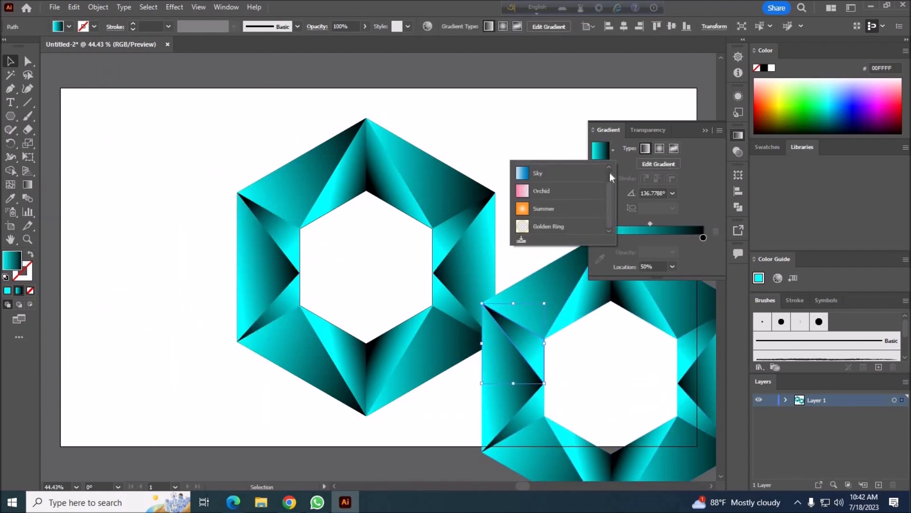
{"action": "scroll", "coordinate": [611, 173], "scroll_direction": "up", "scroll_amount": 1}
{"action": "left_click", "coordinate": [563, 169]}
{"action": "double_click", "coordinate": [598, 237]}
{"action": "left_click", "coordinate": [623, 273]}
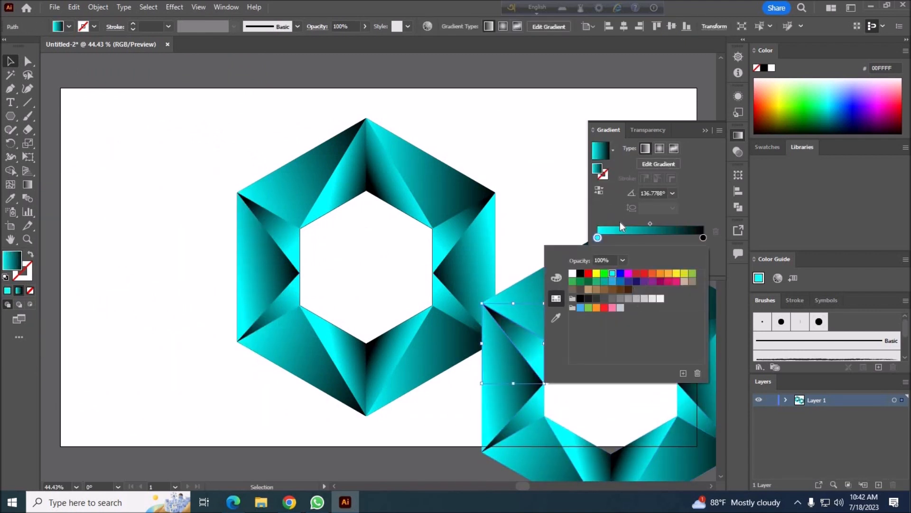
{"action": "left_click", "coordinate": [698, 190]}
Set the duplicate's upper small left facet to the Multiply blend mode and place it over the matching original facet
{"action": "left_click", "coordinate": [648, 130]}
{"action": "left_click", "coordinate": [644, 149]}
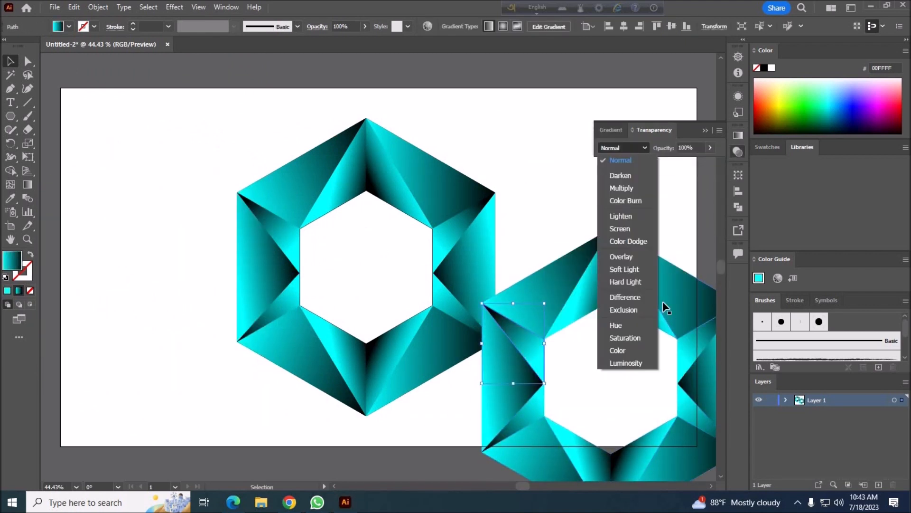
{"action": "left_click", "coordinate": [622, 188]}
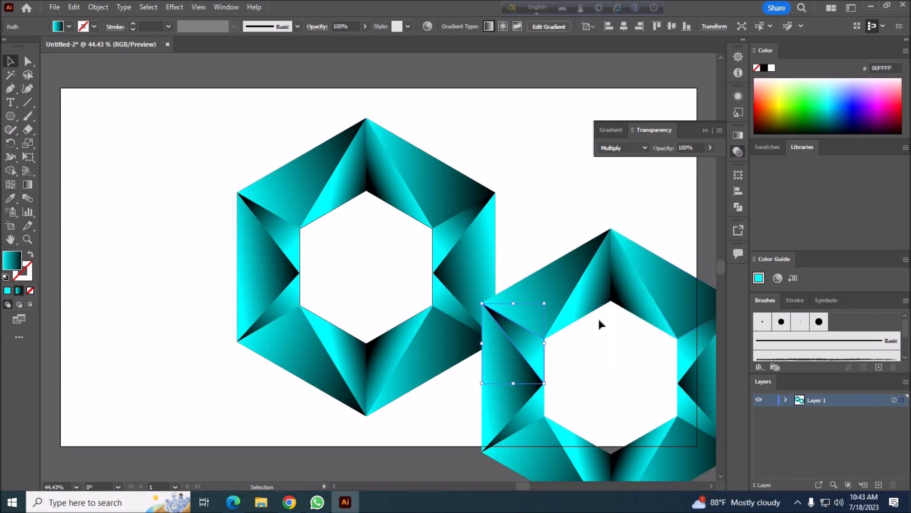
{"action": "left_click_drag", "start_coordinate": [531, 349], "coordinate": [285, 235]}
{"action": "left_click", "coordinate": [230, 341]}
Give the duplicate's lower small left facet a white-to-black gradient and place it over the matching original facet
{"action": "left_click", "coordinate": [536, 408]}
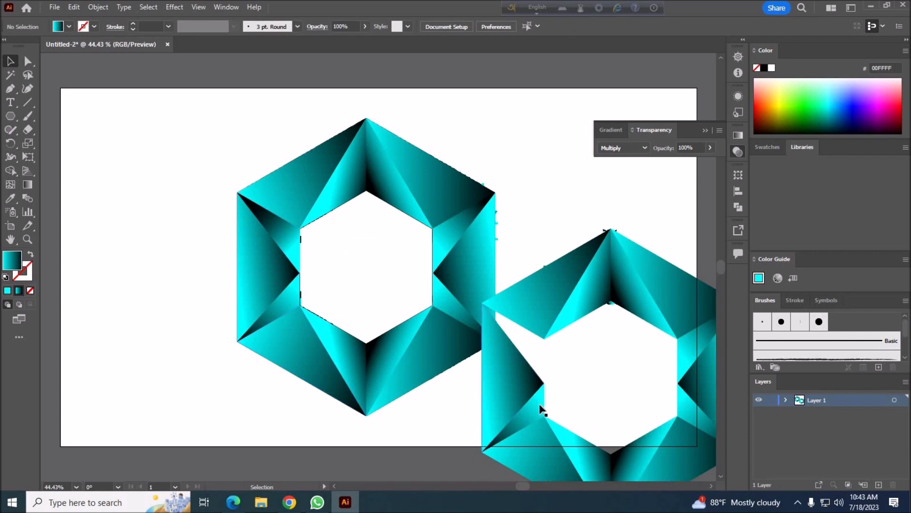
{"action": "left_click", "coordinate": [610, 130]}
{"action": "left_click", "coordinate": [561, 179]}
{"action": "left_click_drag", "start_coordinate": [537, 407], "coordinate": [291, 297]}
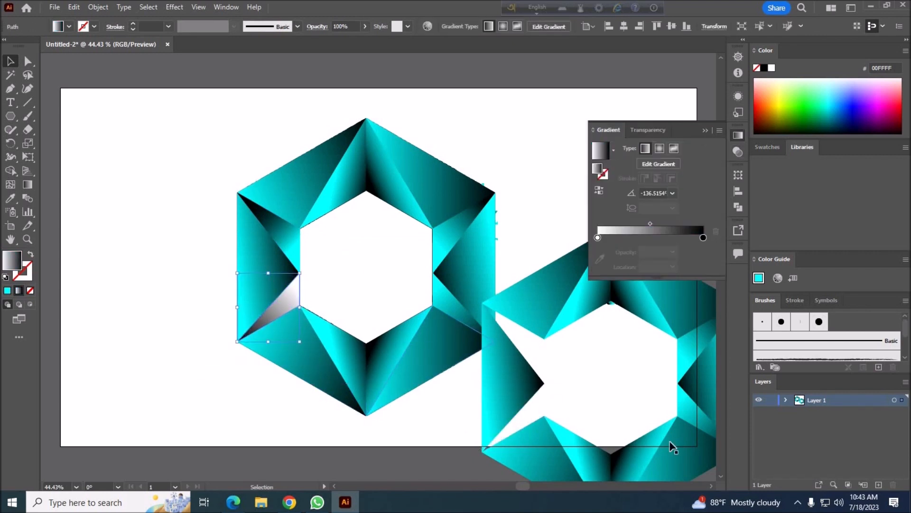
Give the duplicate's lower small right facet a white-to-black gradient and place it over the matching original facet
{"action": "left_click", "coordinate": [695, 418]}
{"action": "left_click", "coordinate": [613, 150]}
{"action": "left_click_drag", "start_coordinate": [610, 201], "coordinate": [609, 180]}
{"action": "left_click", "coordinate": [526, 176]}
{"action": "left_click_drag", "start_coordinate": [700, 416], "coordinate": [456, 305]}
Give the duplicate's upper small right facet a white-to-black gradient and place it over the matching original facet
{"action": "left_click", "coordinate": [684, 361]}
{"action": "left_click", "coordinate": [614, 150]}
{"action": "left_click_drag", "start_coordinate": [610, 202], "coordinate": [610, 180]}
{"action": "left_click", "coordinate": [526, 176]}
{"action": "left_click_drag", "start_coordinate": [700, 346], "coordinate": [456, 235]}
Delete the remaining pieces of the duplicate ring
{"action": "left_click", "coordinate": [510, 306]}
{"action": "left_click_drag", "start_coordinate": [520, 484], "coordinate": [532, 483]}
{"action": "left_click_drag", "start_coordinate": [375, 181], "coordinate": [523, 486]}
{"action": "key", "text": "Delete"}
{"action": "left_click", "coordinate": [313, 382]}
{"action": "key", "text": "Delete"}
Recolour the white-to-black lower small left facet with the cyan-to-black gradient sampled from the adjoining bottom facet
{"action": "left_click", "coordinate": [425, 241]}
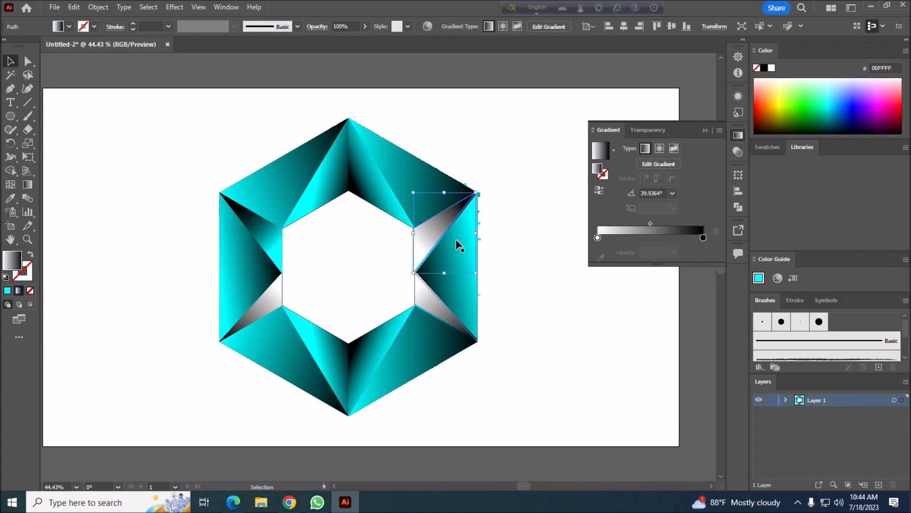
{"action": "left_click", "coordinate": [269, 302]}
{"action": "left_click", "coordinate": [12, 198]}
{"action": "left_click", "coordinate": [319, 327]}
Recolour both small right facets with the cyan-to-black gradients sampled from the small left facets
{"action": "left_click", "coordinate": [433, 307], "text": "ctrl"}
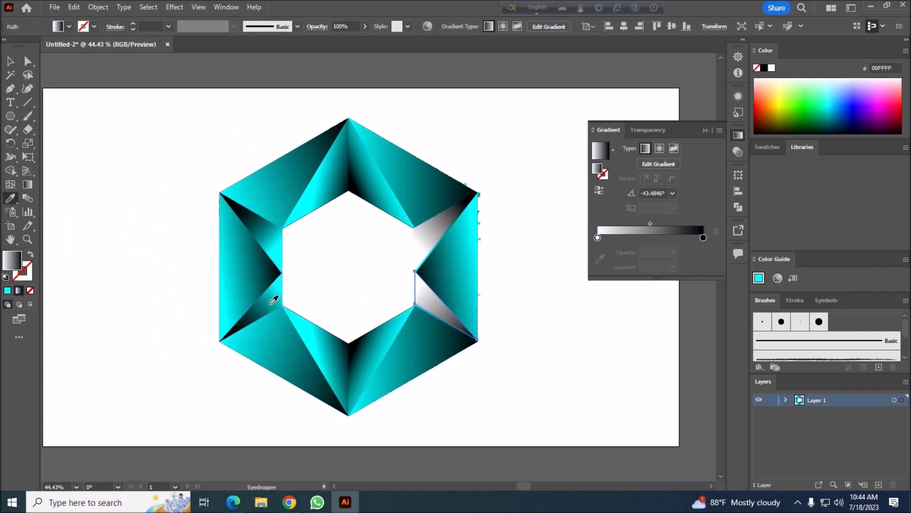
{"action": "left_click", "coordinate": [269, 305]}
{"action": "left_click", "coordinate": [425, 244], "text": "ctrl"}
{"action": "left_click", "coordinate": [270, 242]}
Shift the upper small right facet slightly so it lines up with the neighbouring facets
{"action": "left_click", "coordinate": [380, 239], "text": "ctrl"}
{"action": "left_click", "coordinate": [435, 235], "text": "ctrl"}
{"action": "left_click", "coordinate": [550, 298]}
{"action": "double_click", "coordinate": [434, 236]}
{"action": "double_click", "coordinate": [512, 265]}
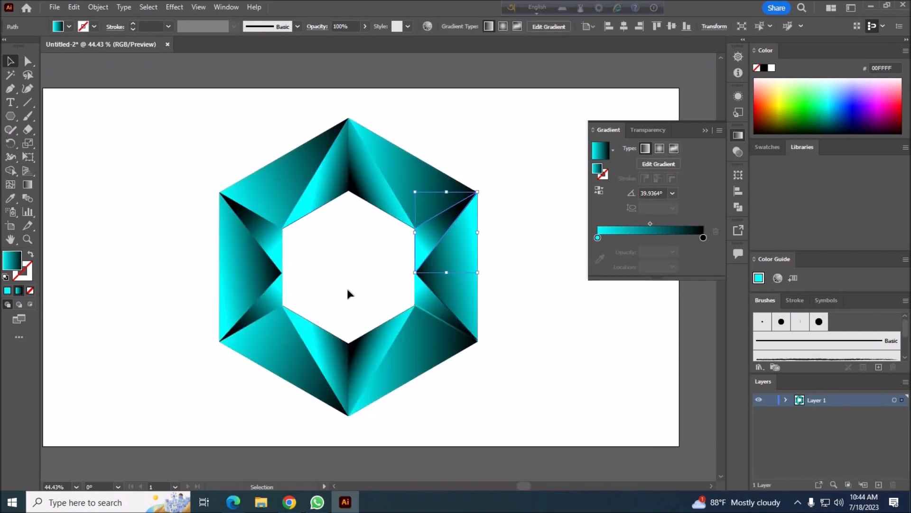
Nudge the lower small right facet two steps down and one step right to fit the ring
{"action": "left_click", "coordinate": [521, 368]}
{"action": "left_click", "coordinate": [434, 308]}
{"action": "key", "text": "Down"}
{"action": "key", "text": "Down"}
{"action": "key", "text": "Right"}
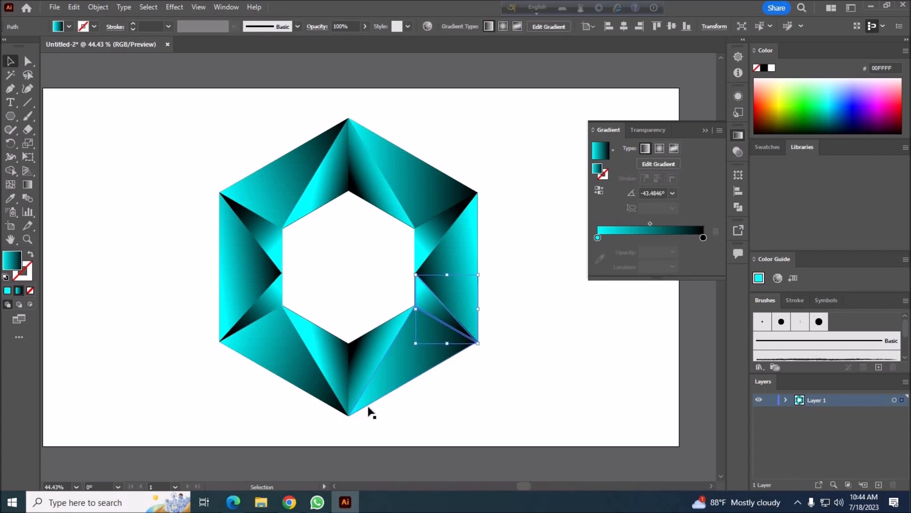
{"action": "left_click", "coordinate": [542, 407]}
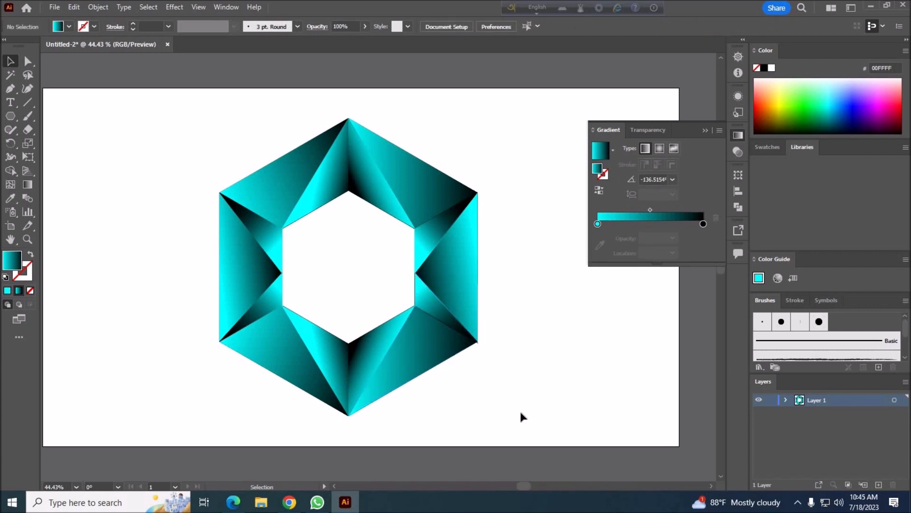
Group all the ring's facets and hide the two locked guide polygons
{"action": "left_click_drag", "start_coordinate": [183, 149], "coordinate": [514, 377]}
{"action": "right_click", "coordinate": [335, 172]}
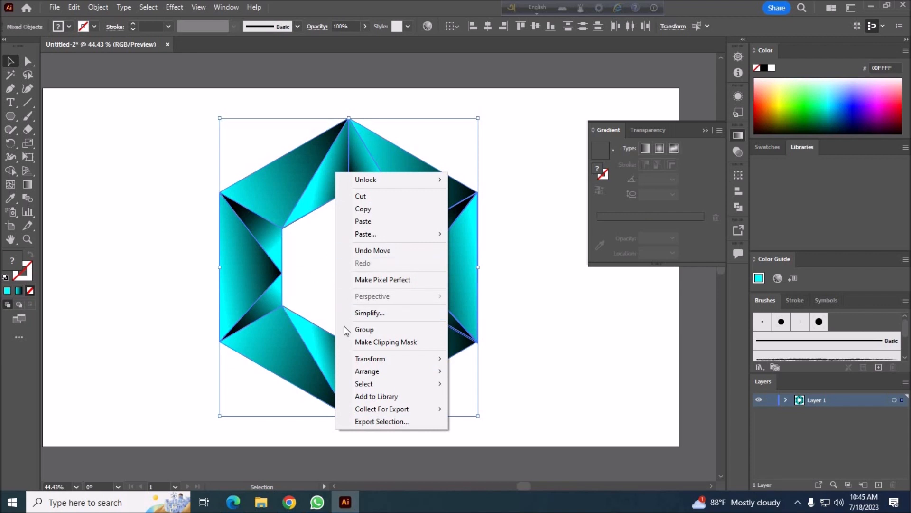
{"action": "left_click", "coordinate": [364, 329]}
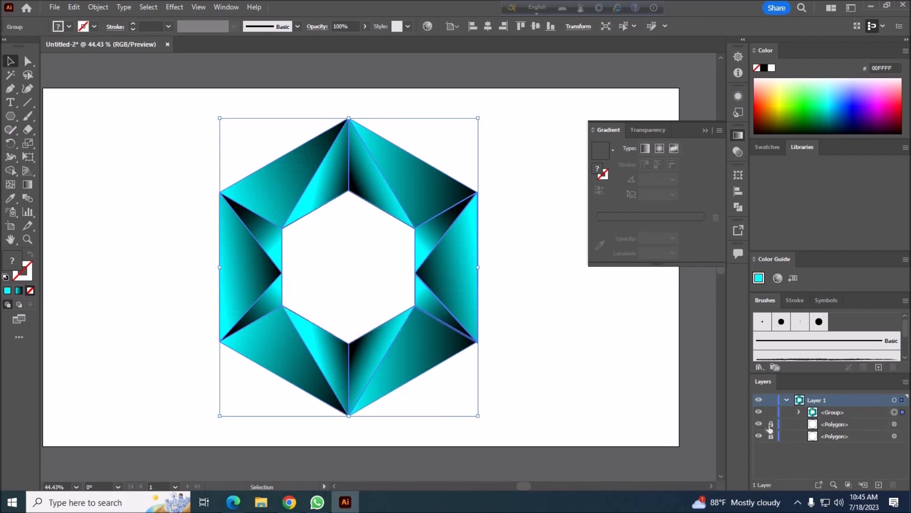
{"action": "left_click", "coordinate": [638, 400]}
Select the grouped ring and reposition it near the centre of the artboard
{"action": "left_click", "coordinate": [76, 487]}
{"action": "left_click", "coordinate": [90, 385]}
{"action": "key", "text": "ctrl+a"}
{"action": "left_click", "coordinate": [492, 336]}
{"action": "left_click_drag", "start_coordinate": [390, 239], "coordinate": [408, 219]}
{"action": "left_click", "coordinate": [387, 268]}
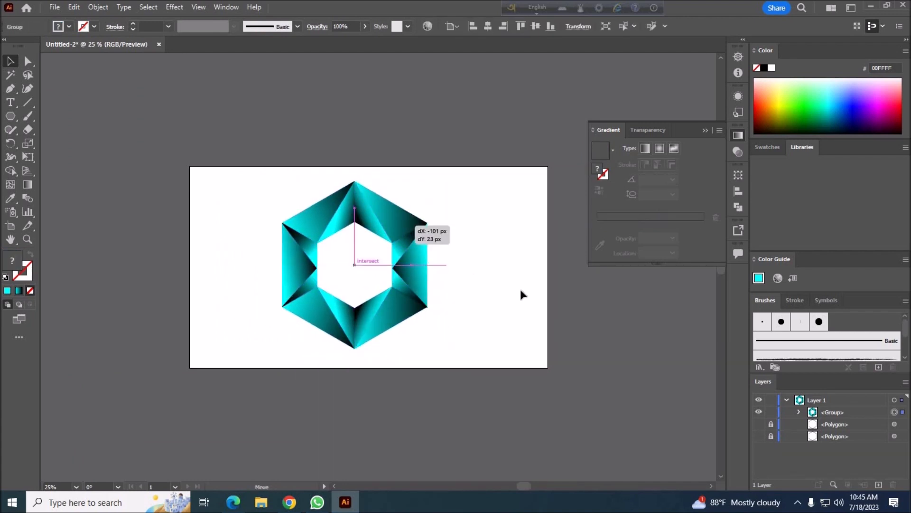